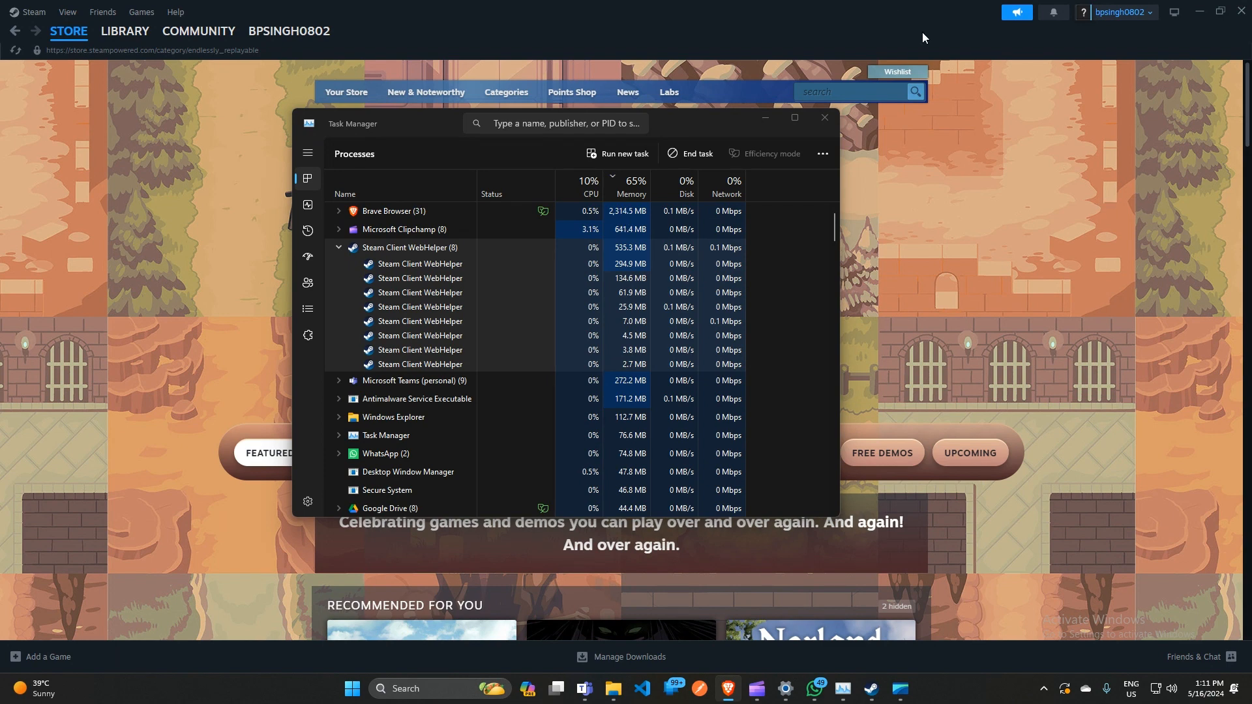
Step: Minimize Task Manager and reach Steam's Settings window from the Steam menu
{"action": "left_click", "coordinate": [766, 124]}
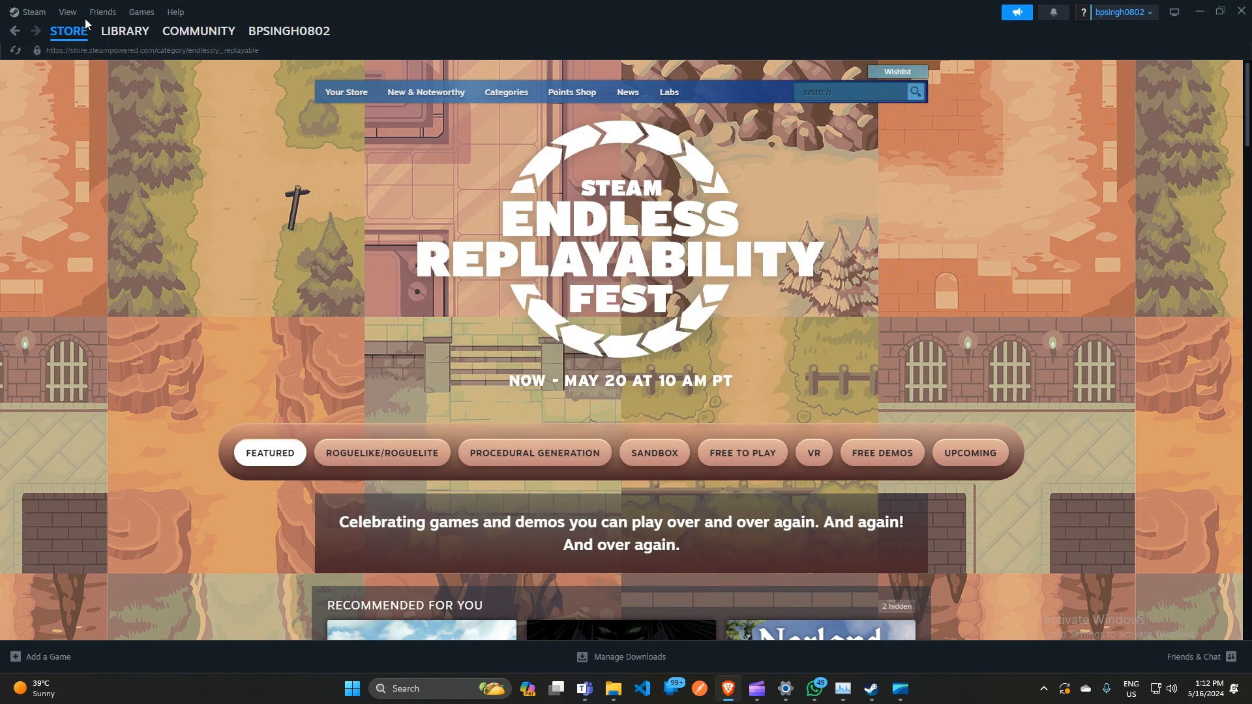
{"action": "left_click", "coordinate": [32, 13]}
{"action": "left_click", "coordinate": [30, 17]}
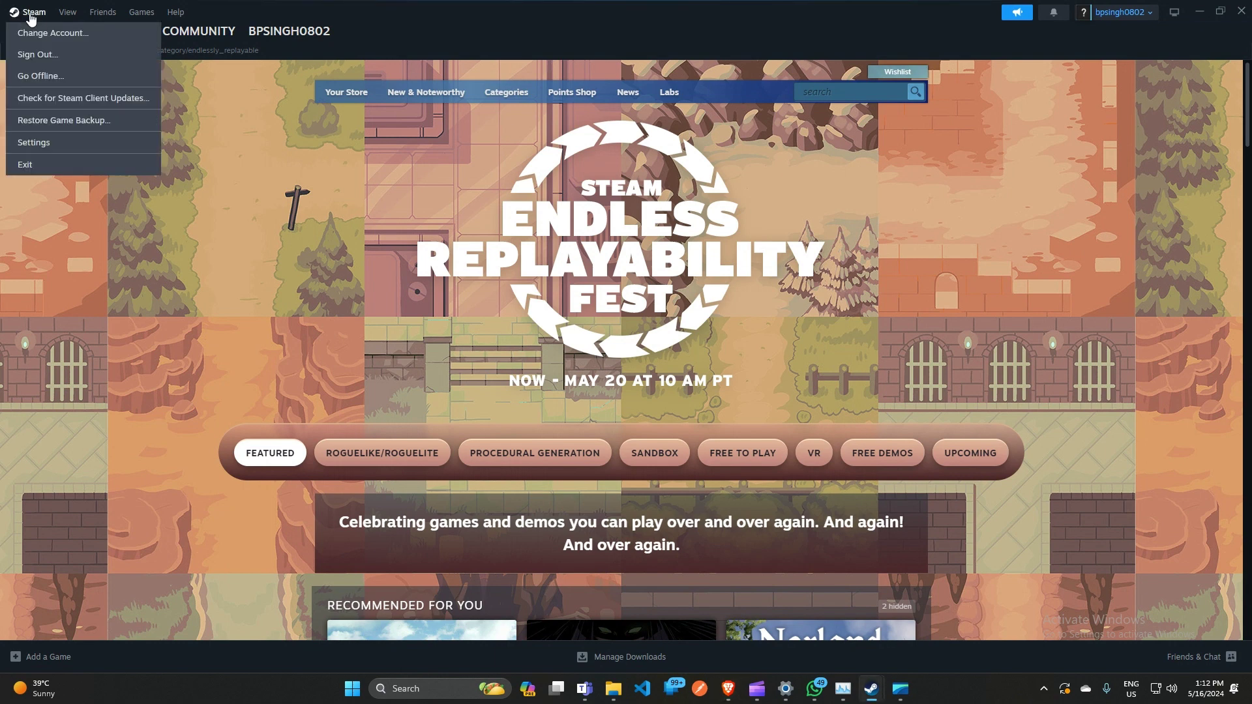
{"action": "left_click", "coordinate": [62, 143]}
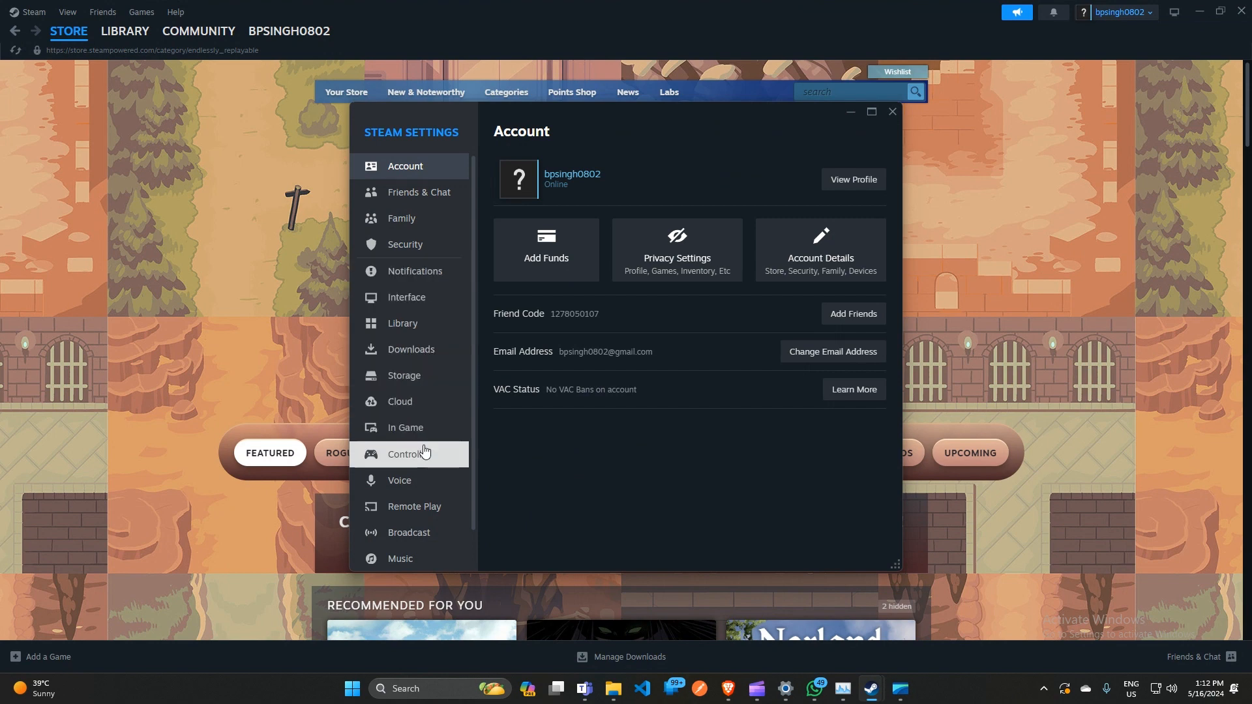
Step: Switch off 'Enable the Steam Overlay while in-game' in the In Game section
{"action": "left_click", "coordinate": [406, 427]}
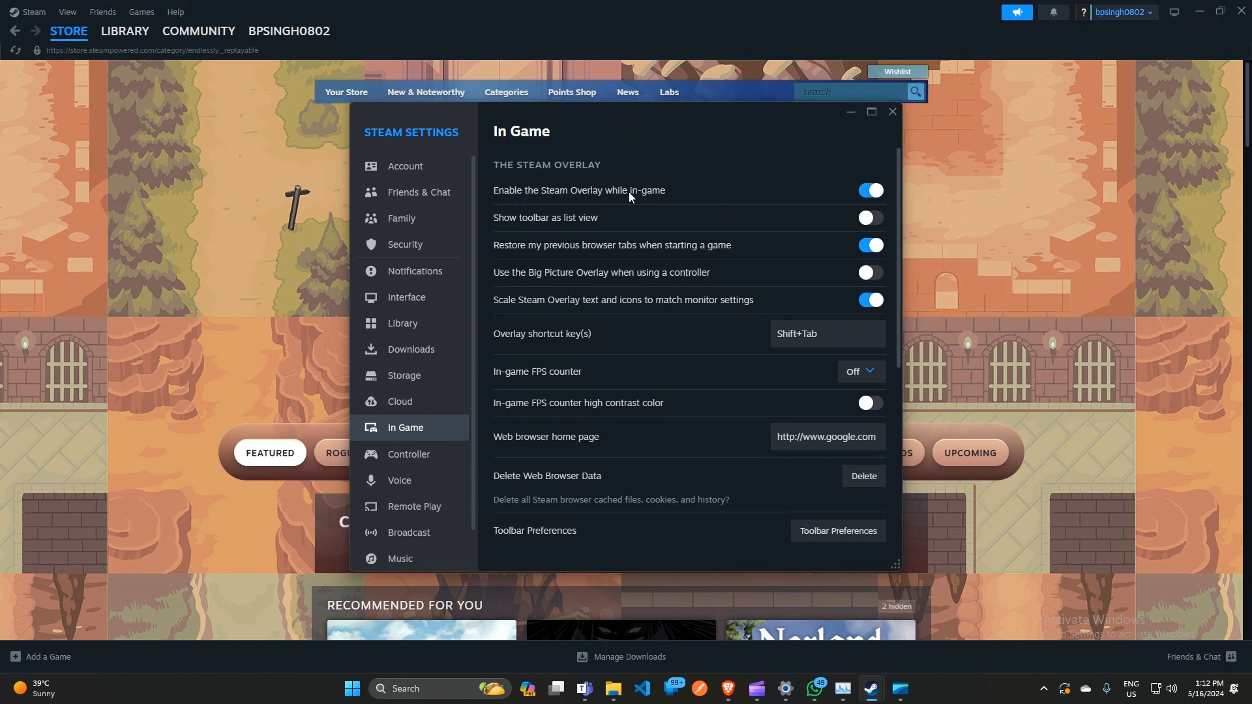
{"action": "left_click", "coordinate": [861, 195]}
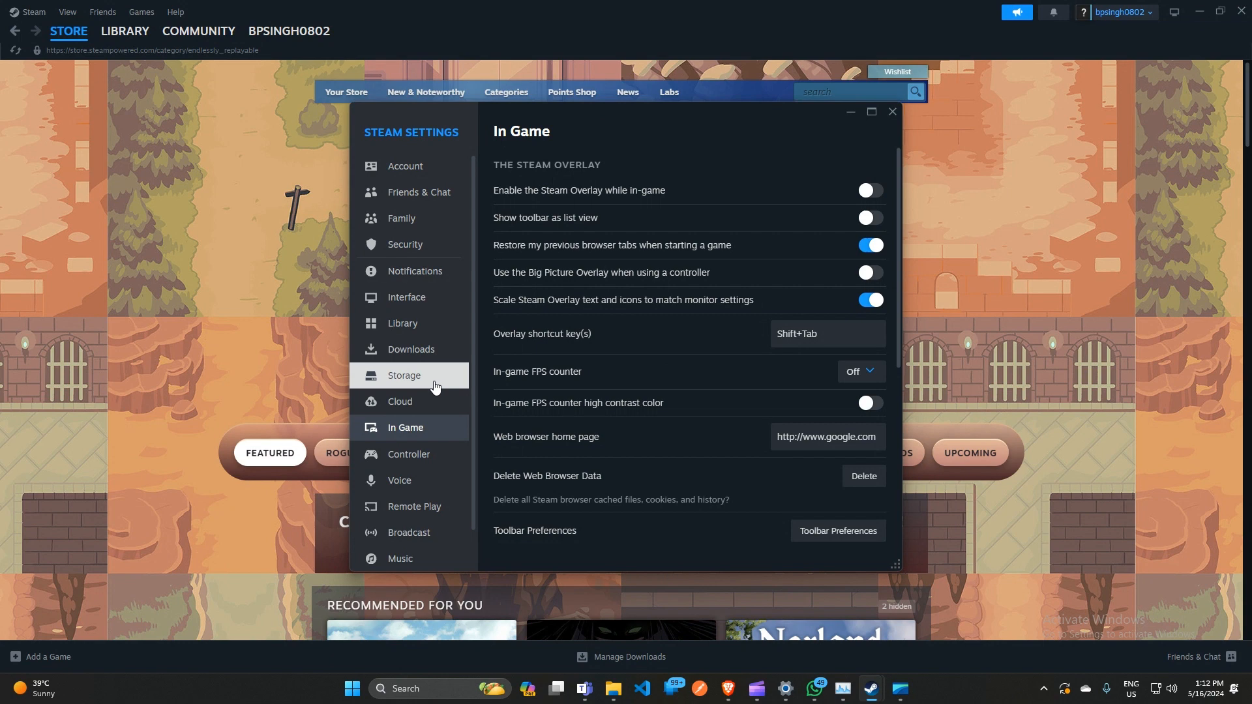
Step: Review the Interface hardware video decoding option, keeping it on, then minimize Settings
{"action": "left_click", "coordinate": [415, 298]}
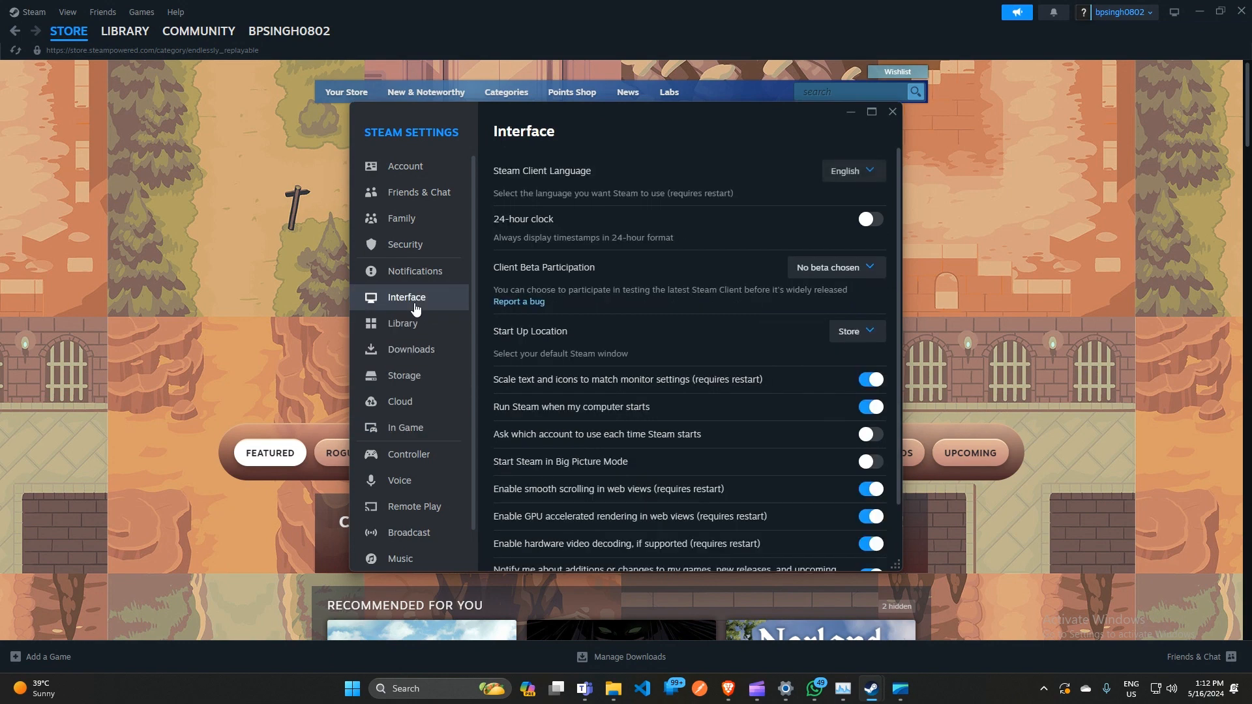
{"action": "scroll", "coordinate": [613, 363], "scroll_direction": "down", "scroll_amount": 2}
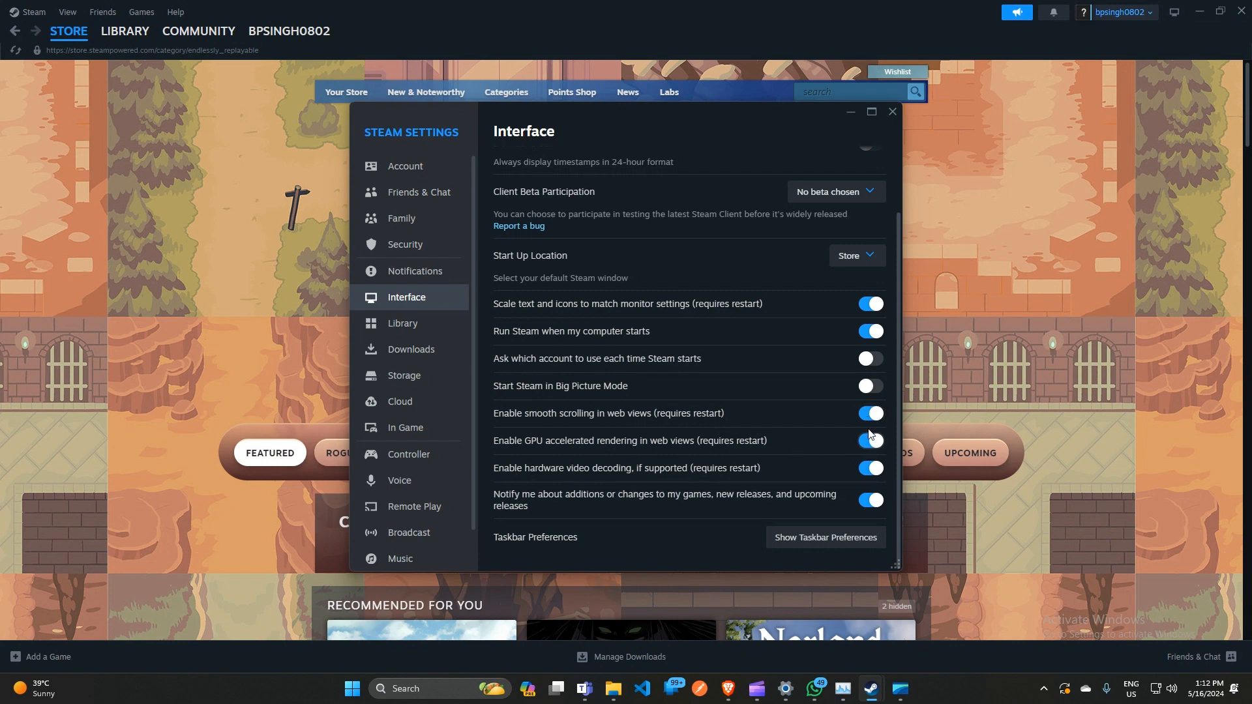
{"action": "left_click", "coordinate": [871, 468]}
{"action": "left_click", "coordinate": [852, 114]}
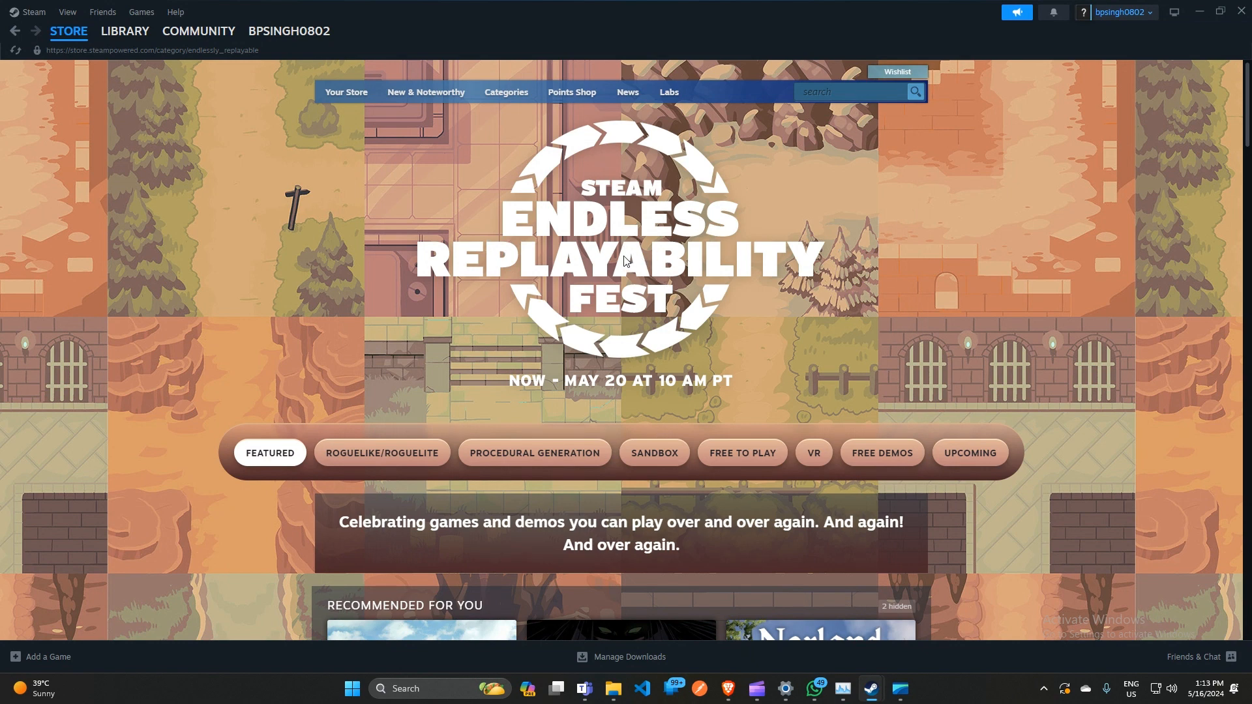
Step: Show the Friends List from the Friends menu and maximize its window
{"action": "left_click", "coordinate": [102, 12]}
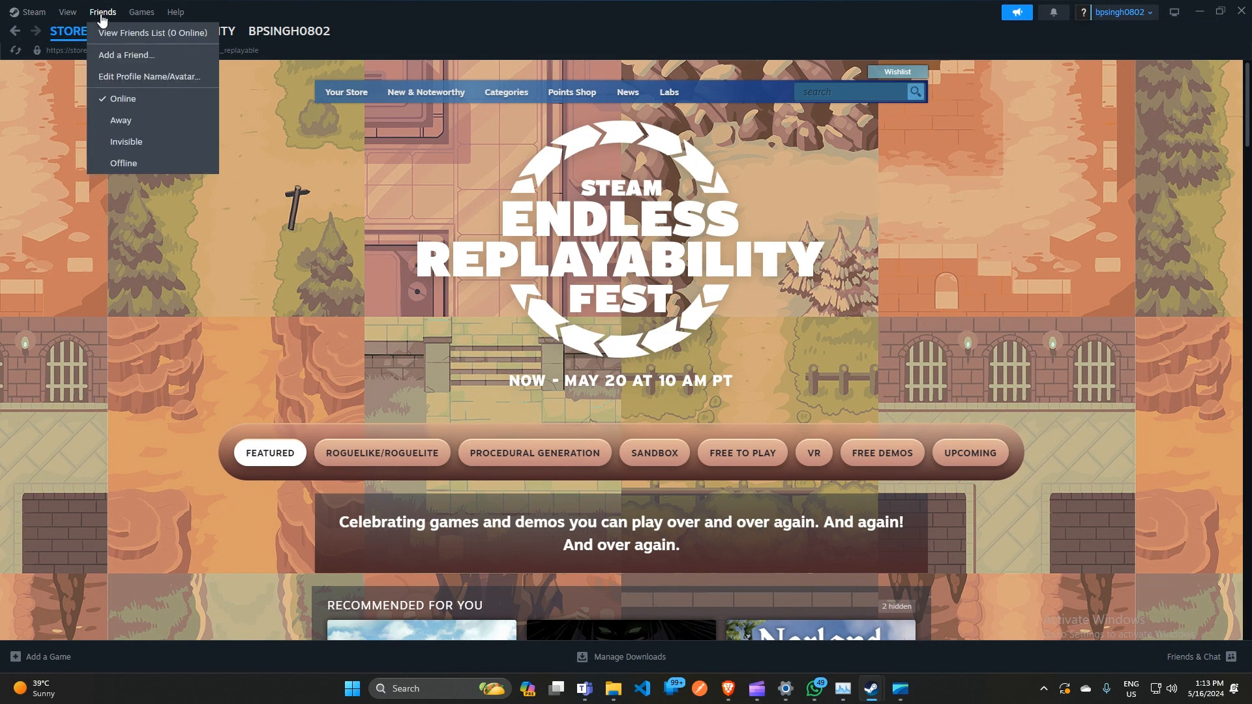
{"action": "left_click", "coordinate": [152, 33]}
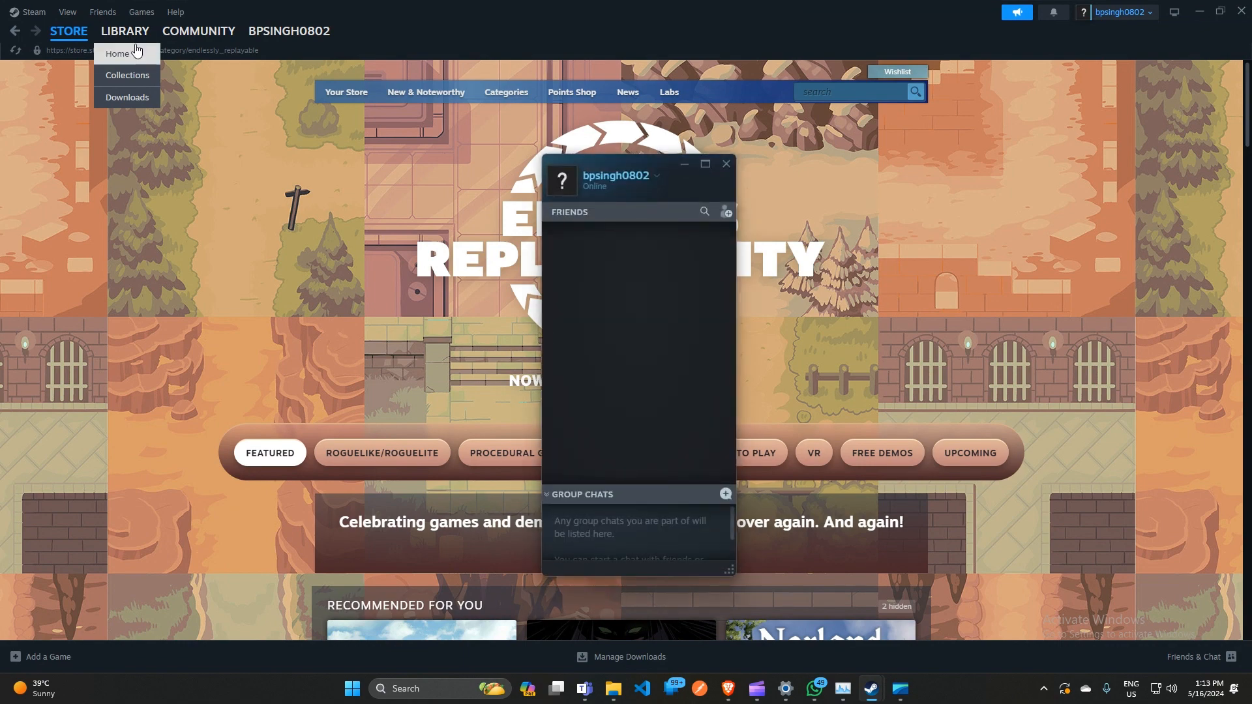
{"action": "left_click", "coordinate": [704, 164]}
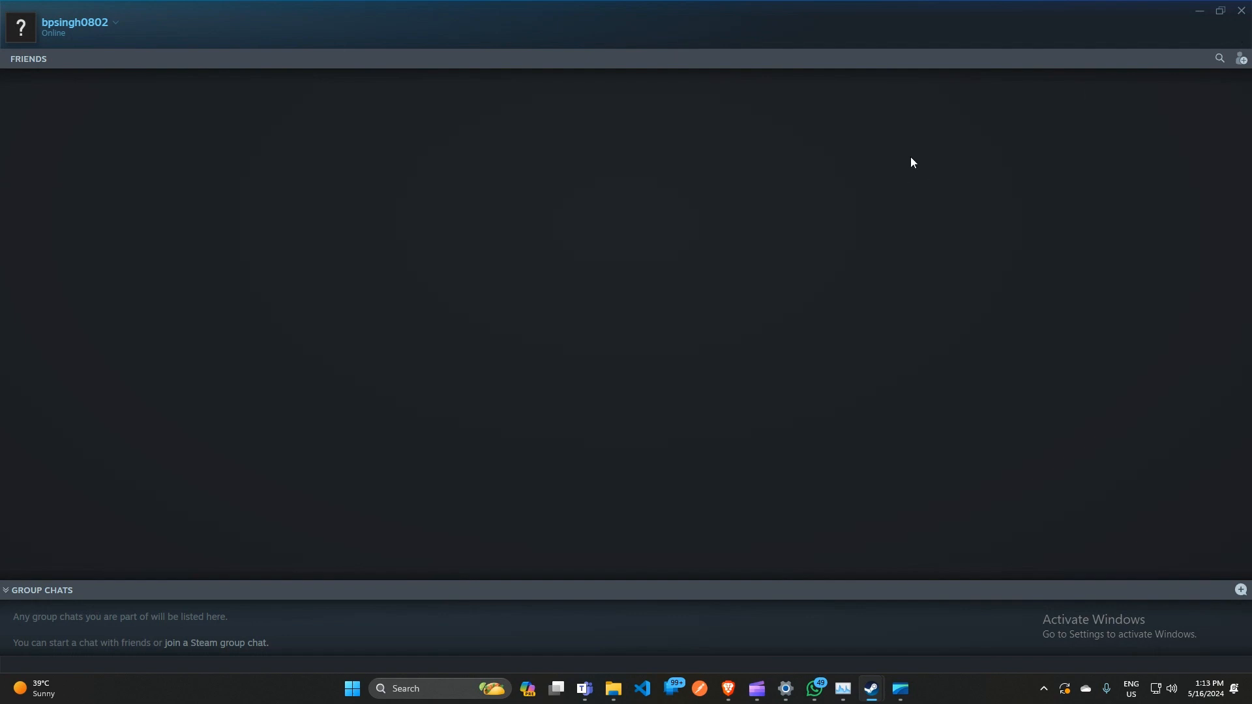
Step: Minimize the Friends window to return to the store page
{"action": "left_click", "coordinate": [1200, 10]}
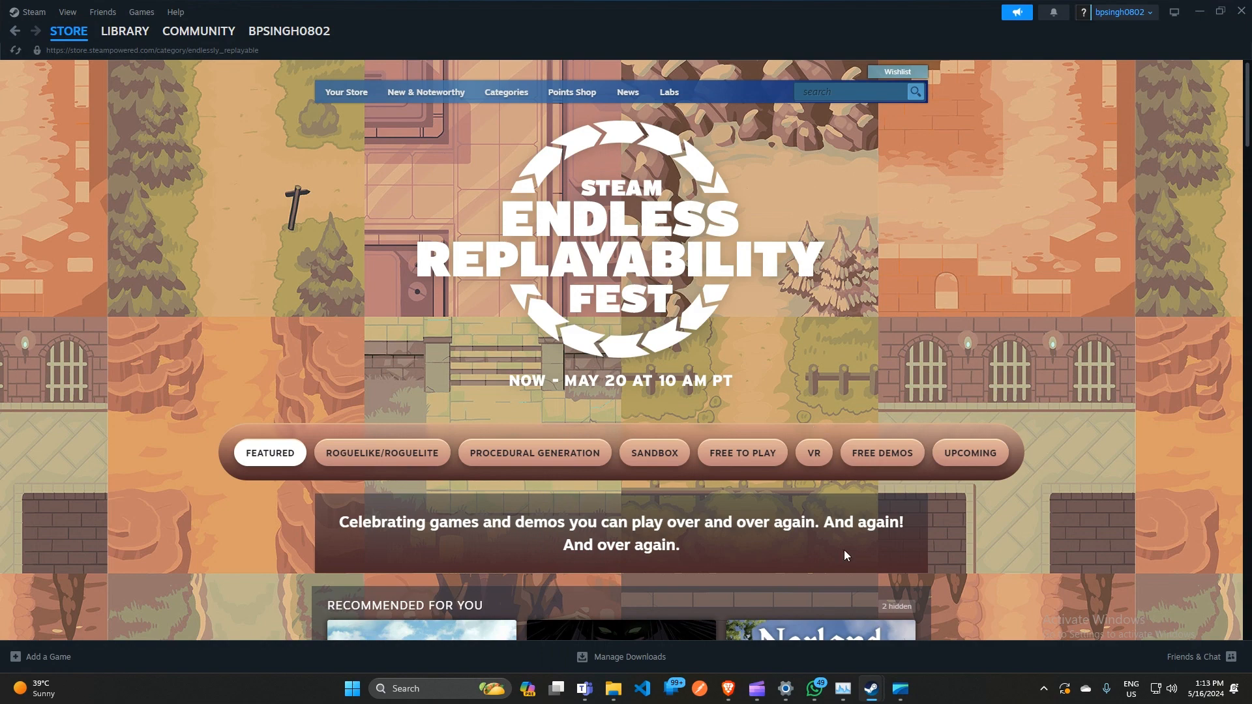
Step: Restore Task Manager from the taskbar to recheck the Steam Client WebHelper processes
{"action": "left_click", "coordinate": [843, 688]}
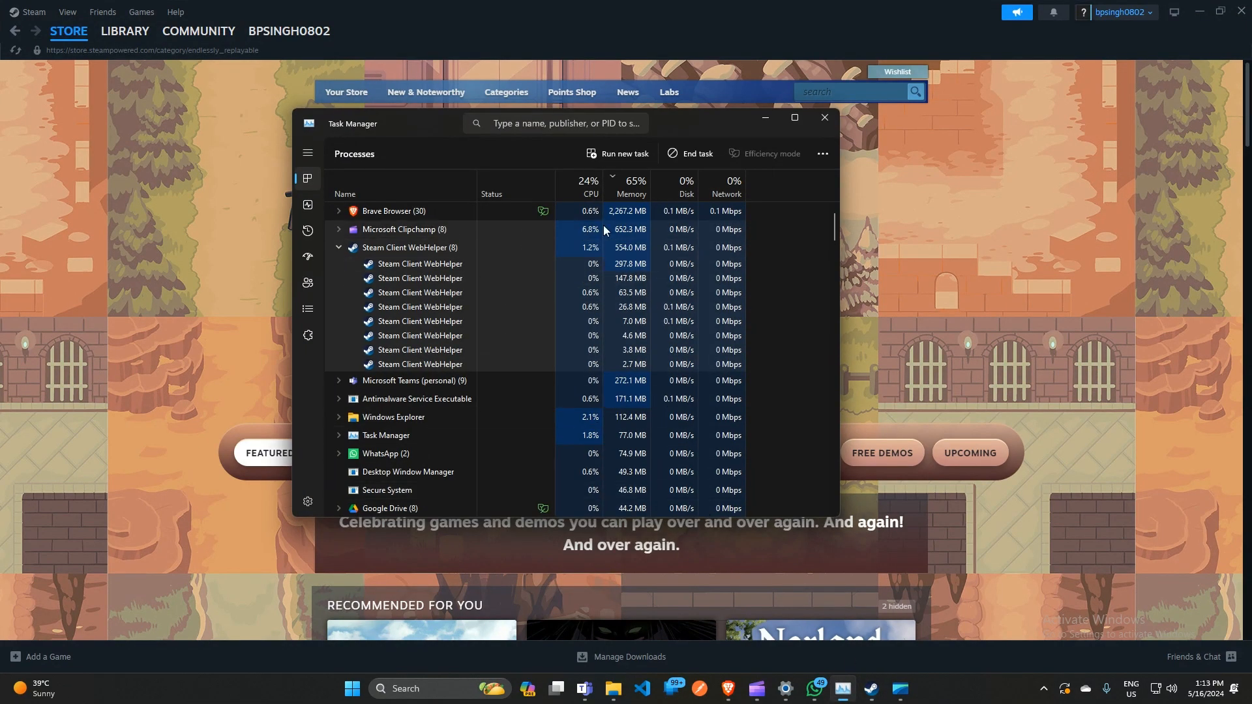